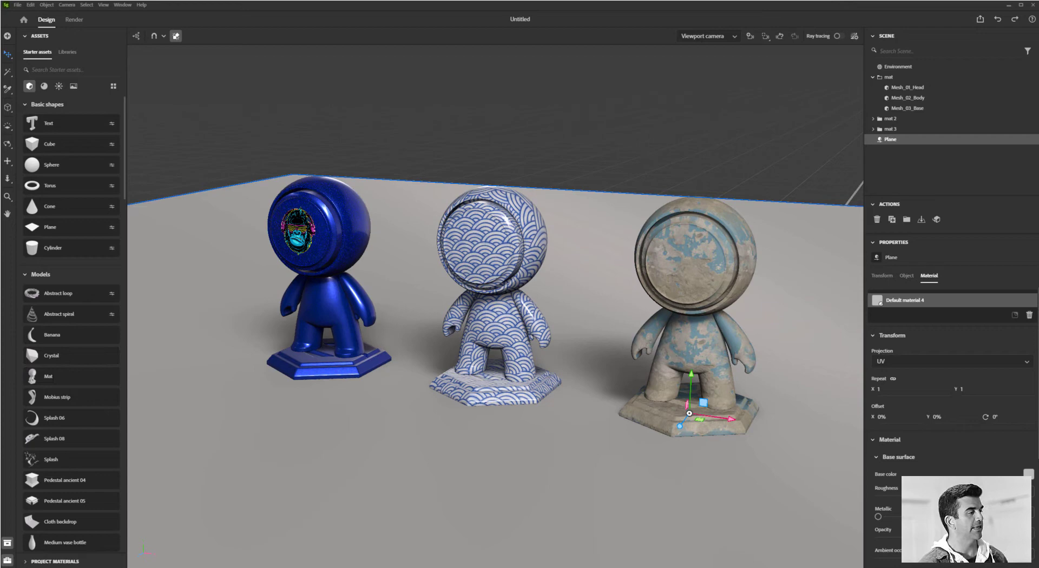
Step: Delete the four unused default materials from the project materials, keeping Default material 4
{"action": "left_click", "coordinate": [29, 563]}
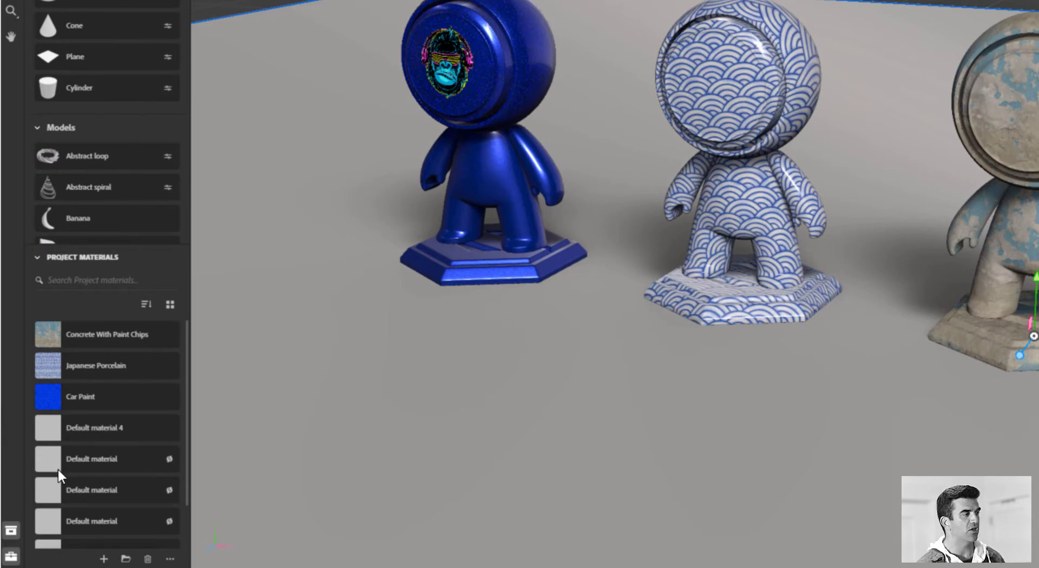
{"action": "scroll", "coordinate": [81, 460], "scroll_direction": "down", "scroll_amount": 2}
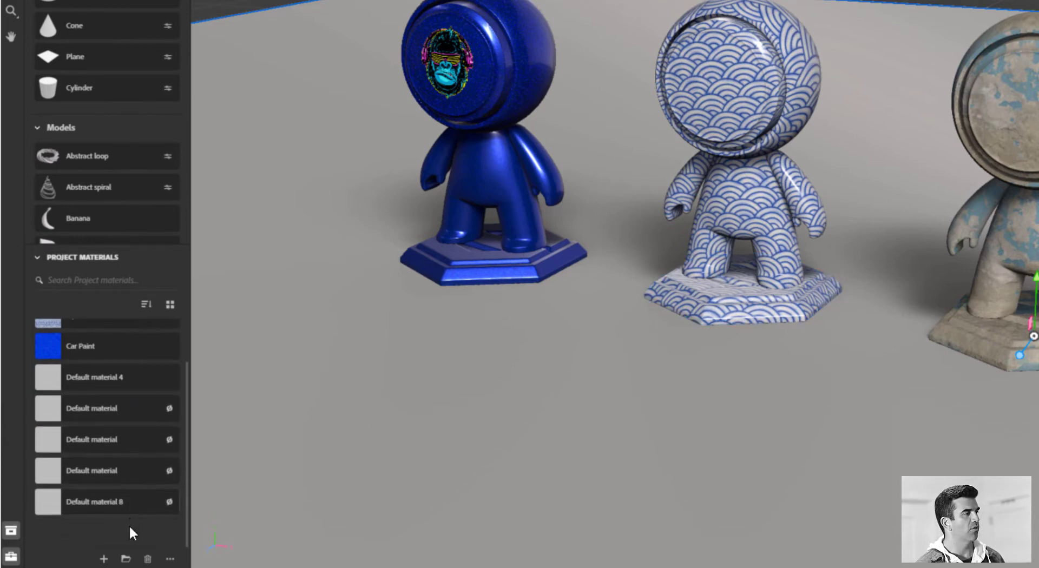
{"action": "left_click", "coordinate": [124, 413]}
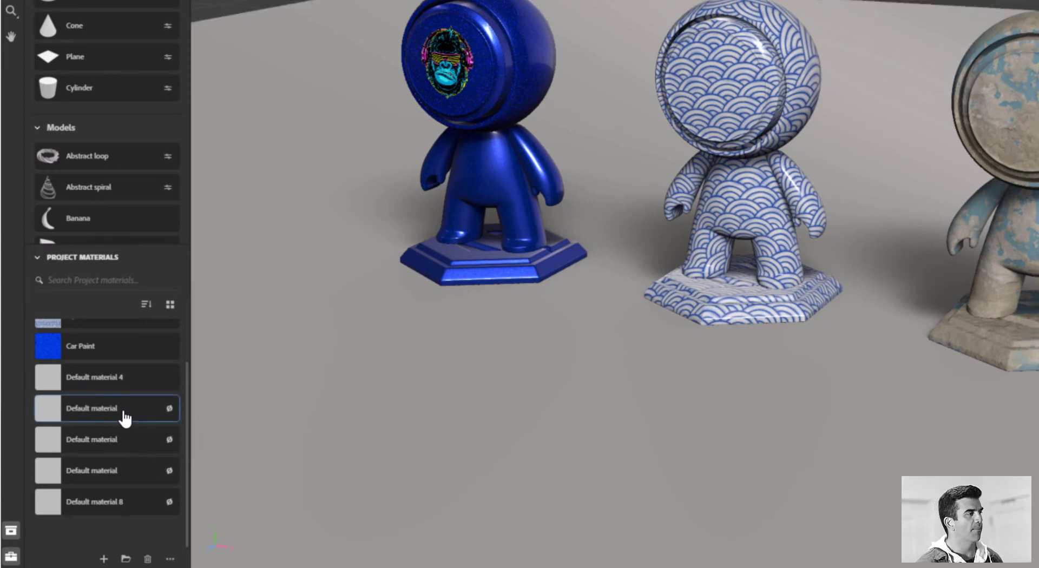
{"action": "left_click", "coordinate": [130, 503], "text": "shift"}
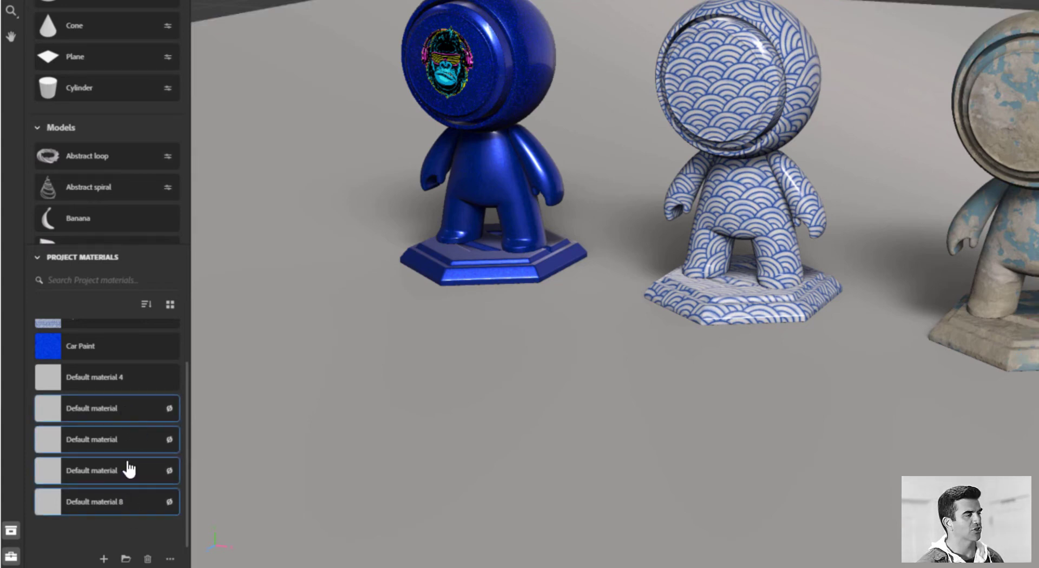
{"action": "left_click", "coordinate": [148, 559]}
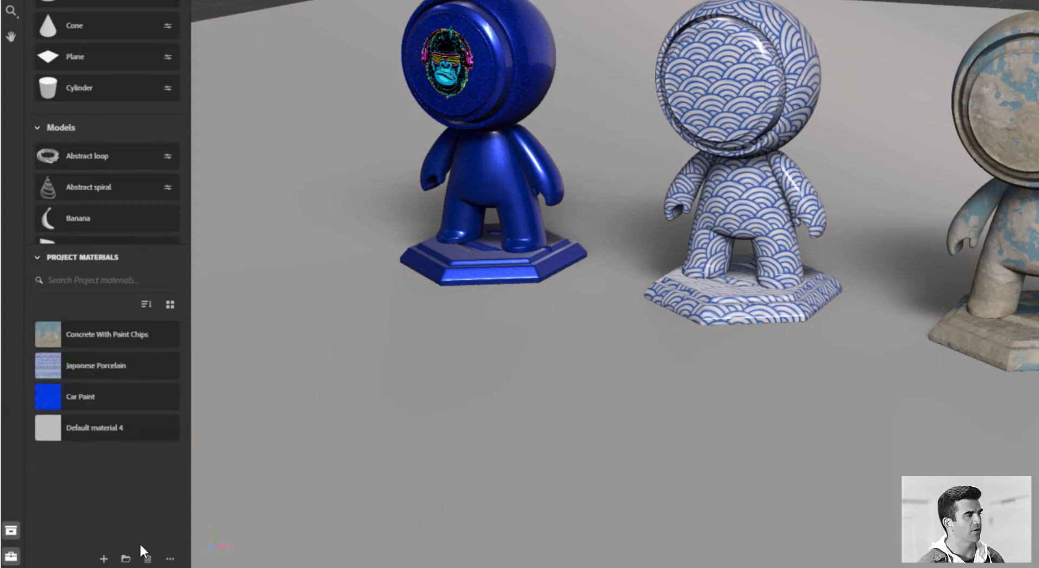
Step: Add a new project material and delete it, and try the Car Paint material on the ground plane
{"action": "left_click", "coordinate": [103, 560]}
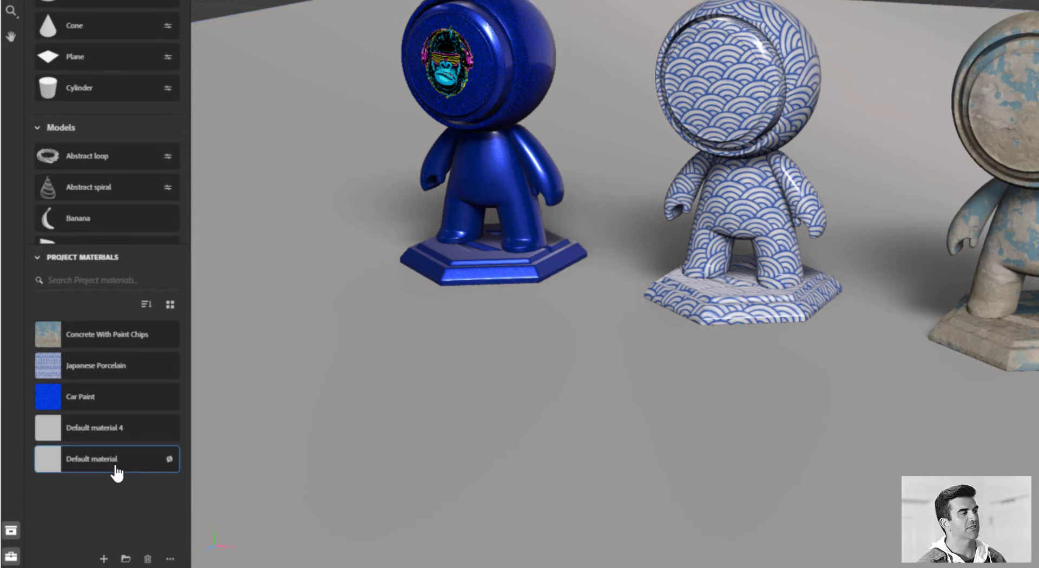
{"action": "key", "text": "Delete"}
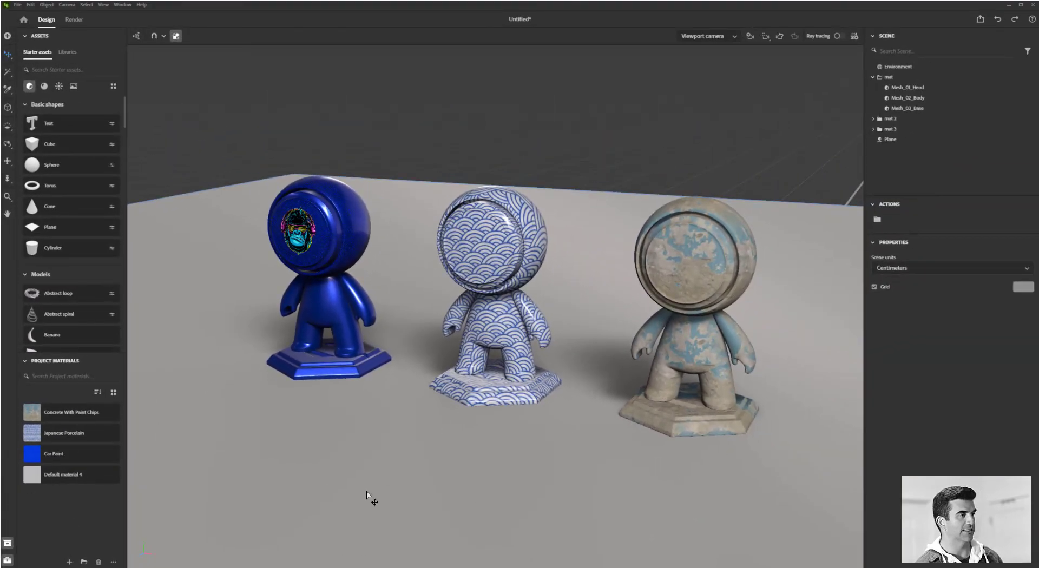
{"action": "mouse_move", "coordinate": [81, 457]}
{"action": "left_mouse_down"}
{"action": "mouse_move", "coordinate": [383, 487]}
{"action": "mouse_move", "coordinate": [509, 442]}
{"action": "left_mouse_up"}
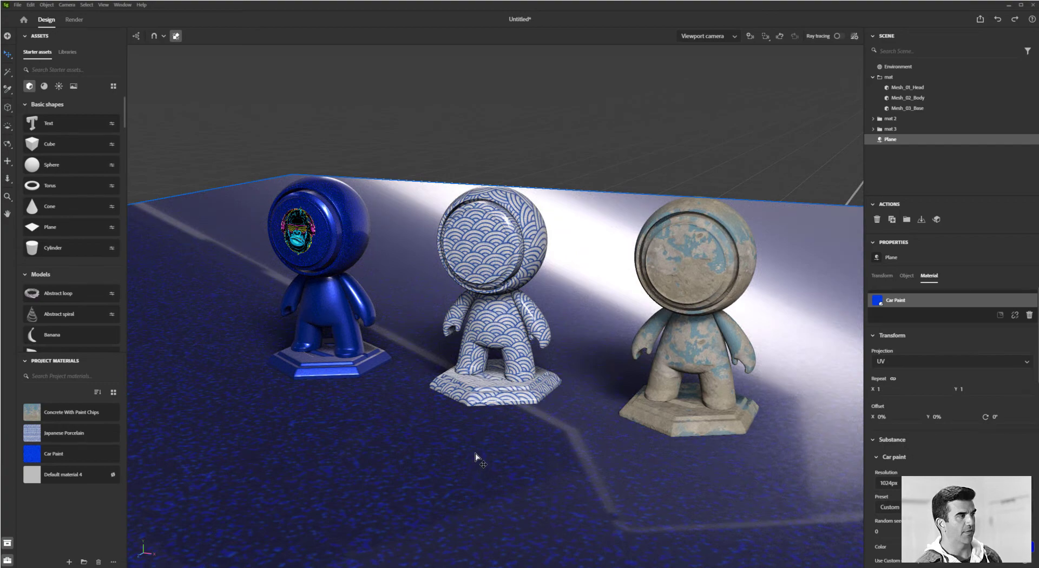
{"action": "key", "text": "ctrl+z"}
Step: Apply the Ceramic tiles starter material to the ground plane
{"action": "left_click", "coordinate": [44, 86]}
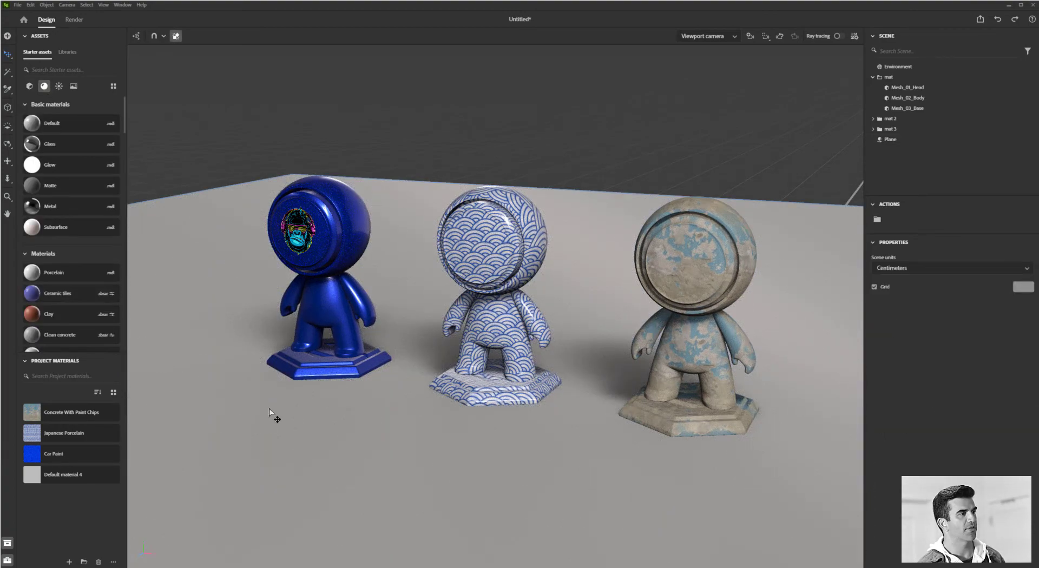
{"action": "left_click_drag", "start_coordinate": [269, 408], "coordinate": [268, 408]}
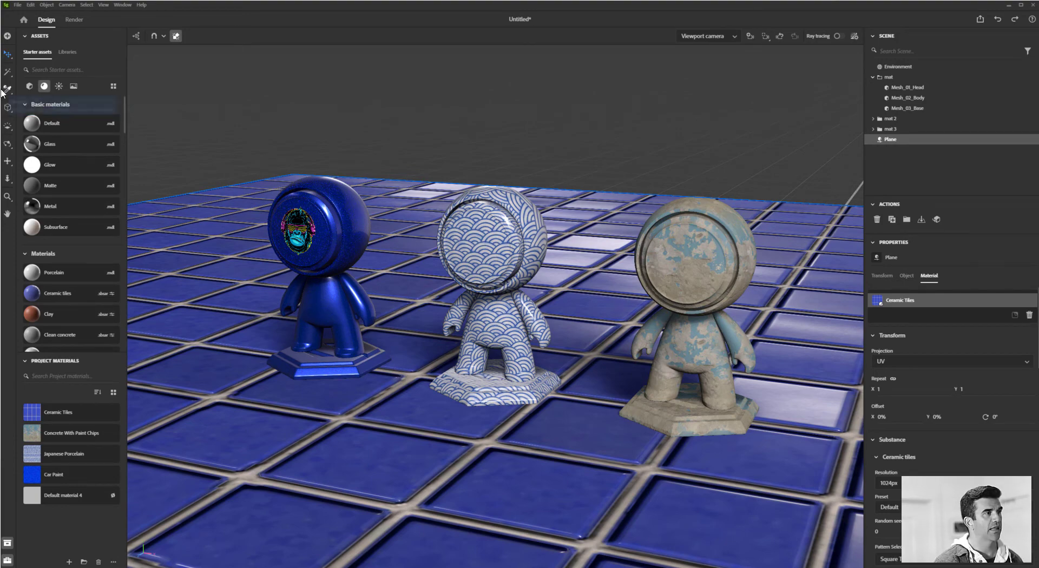
Step: Sample the Ceramic Tiles material from the ground plane and apply it to the base of the painted-concrete figure
{"action": "left_click", "coordinate": [697, 265]}
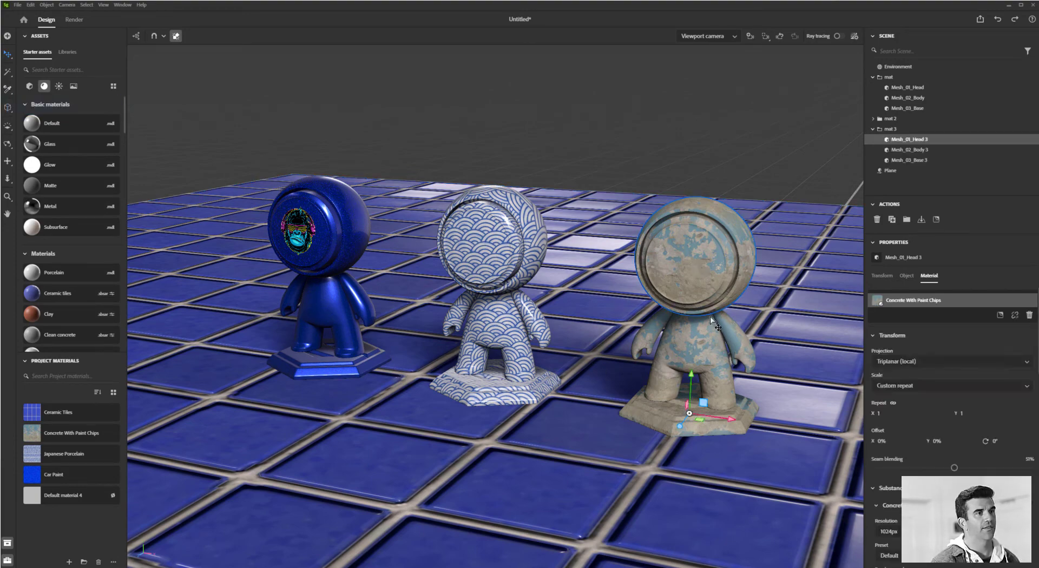
{"action": "left_click", "coordinate": [693, 431]}
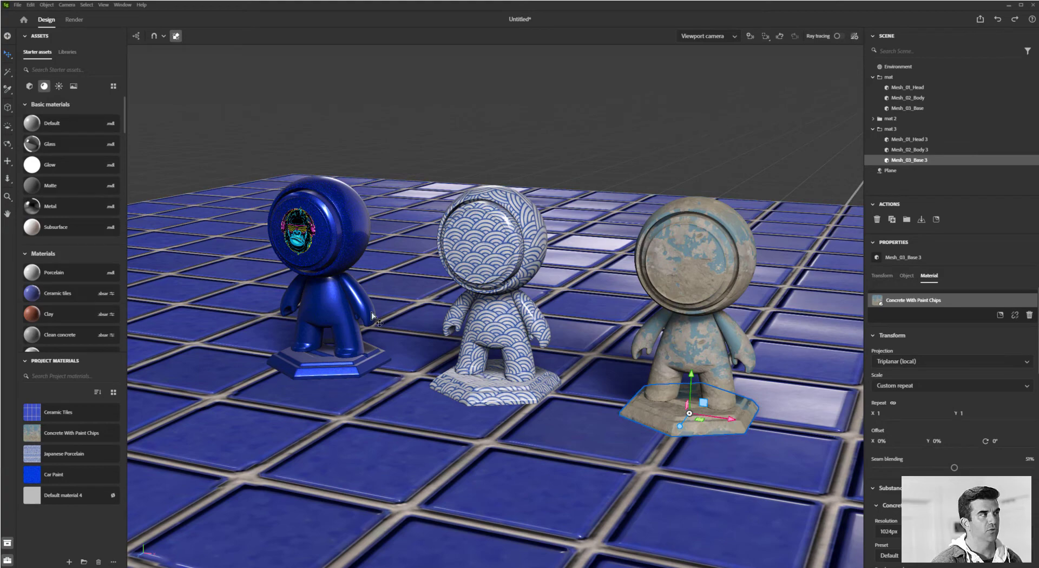
{"action": "left_click", "coordinate": [7, 91]}
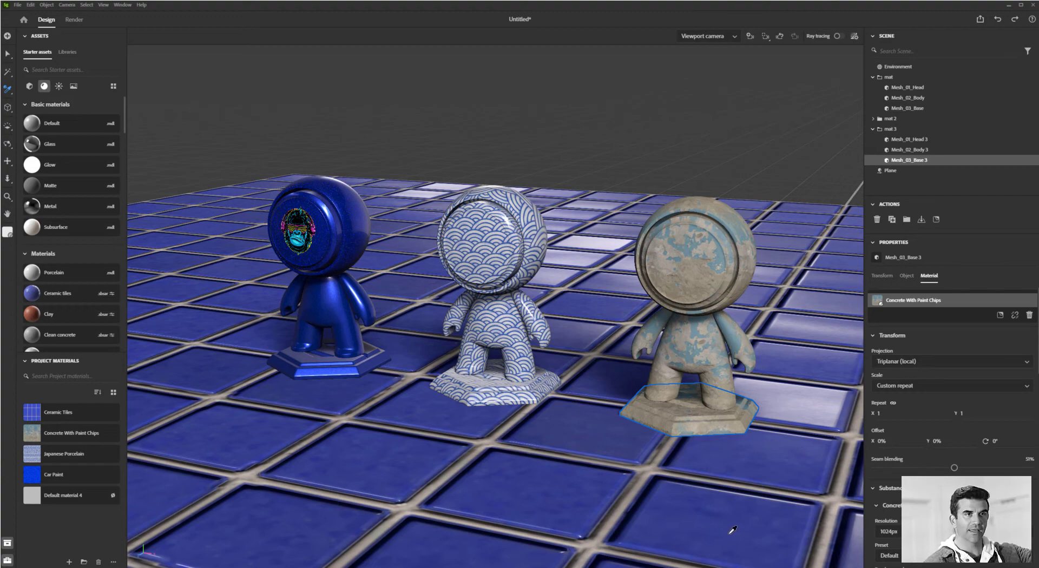
{"action": "left_click", "coordinate": [551, 484]}
{"action": "left_click", "coordinate": [699, 426]}
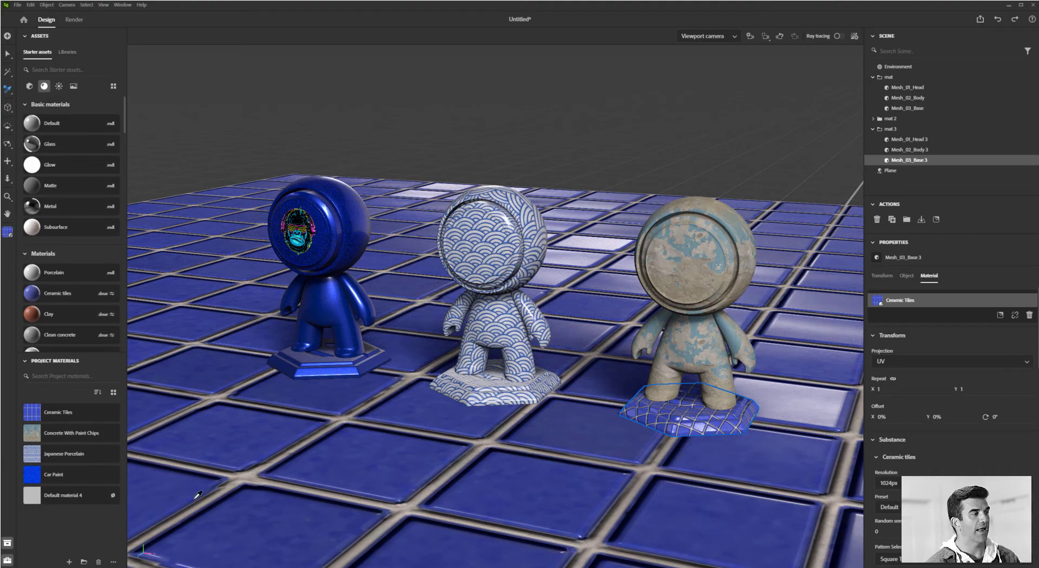
Step: Set the repeat of the Ceramic Tiles project material to 5 in X and Y
{"action": "left_click", "coordinate": [54, 415]}
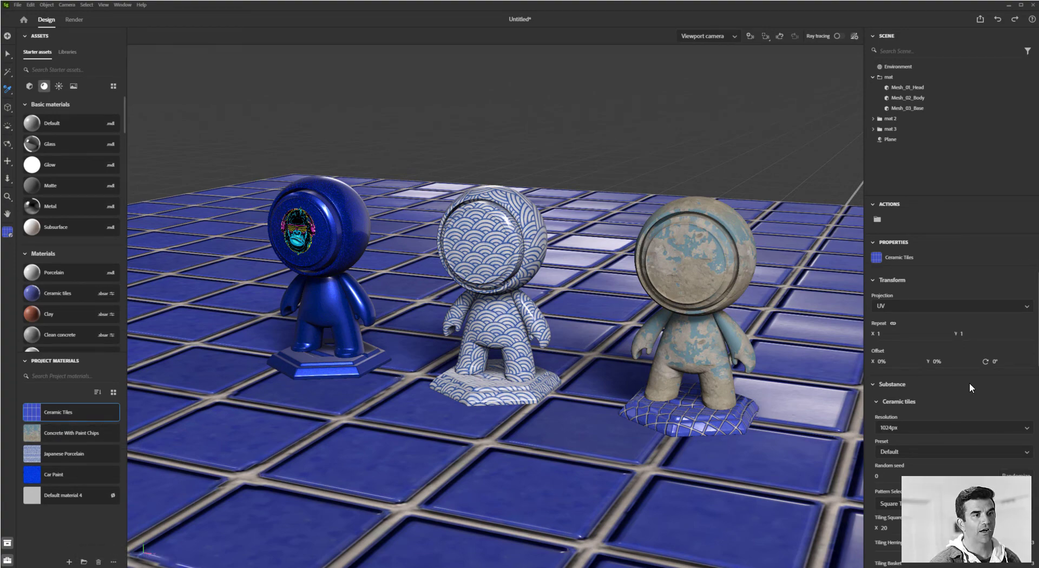
{"action": "left_click", "coordinate": [8, 54]}
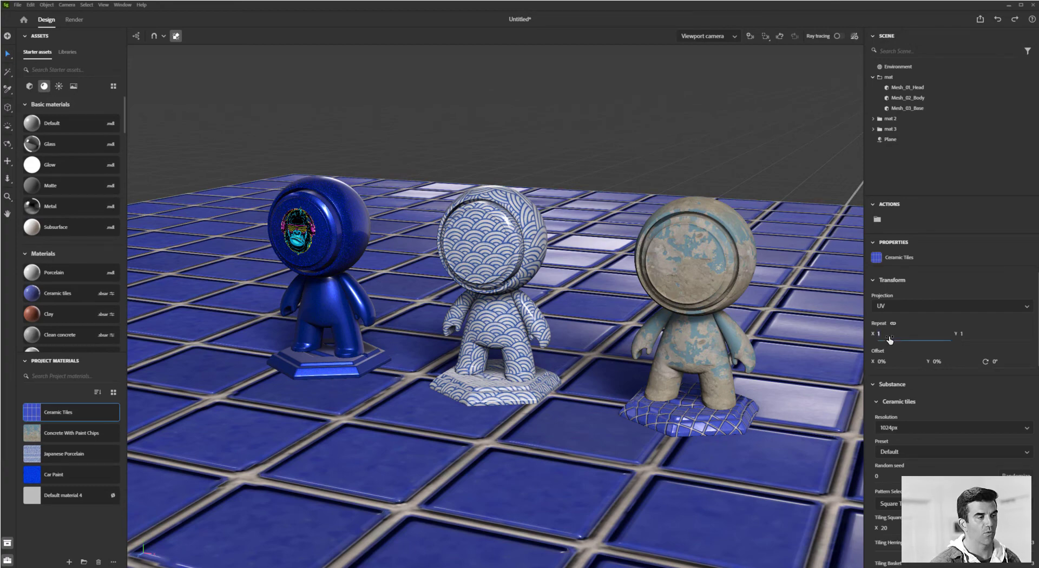
{"action": "type", "text": "5"}
{"action": "key", "text": "Return"}
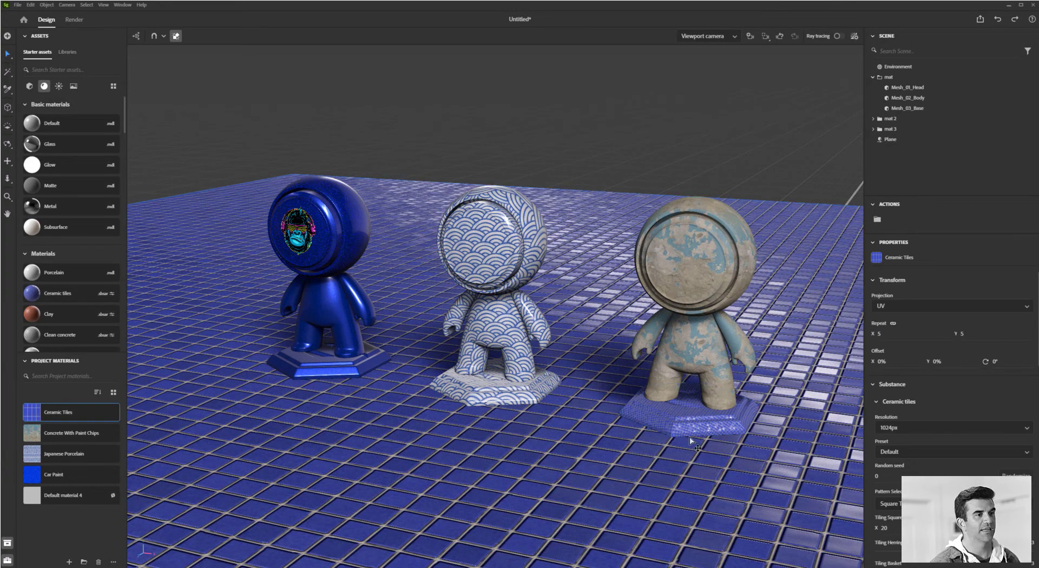
Step: Try to switch the Ceramic Tiles project material to the Hexagon Vintage Tile Blue preset
{"action": "scroll", "coordinate": [702, 423], "scroll_direction": "down", "scroll_amount": 2}
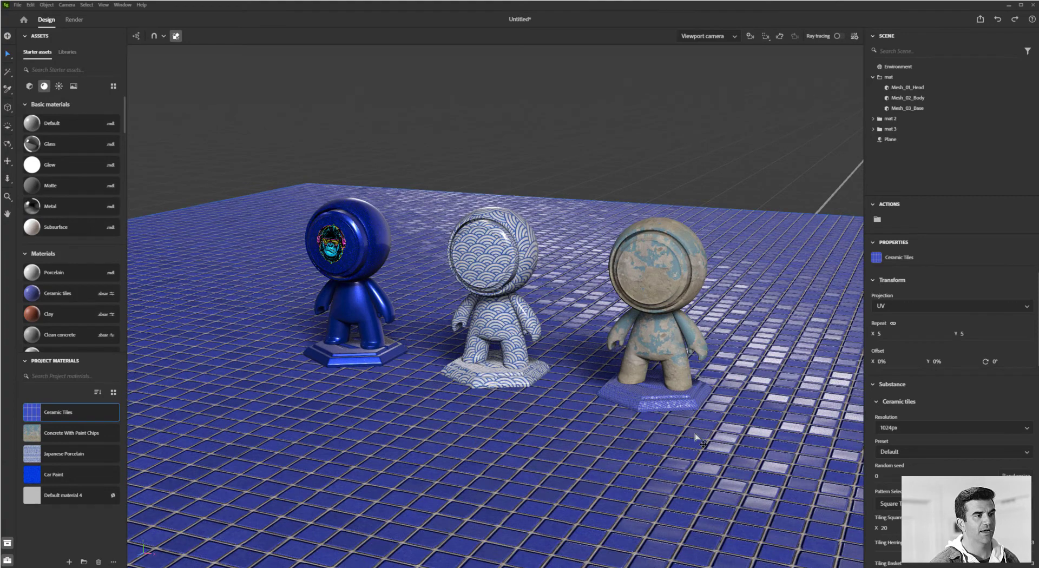
{"action": "left_click", "coordinate": [935, 453]}
{"action": "left_click", "coordinate": [920, 475]}
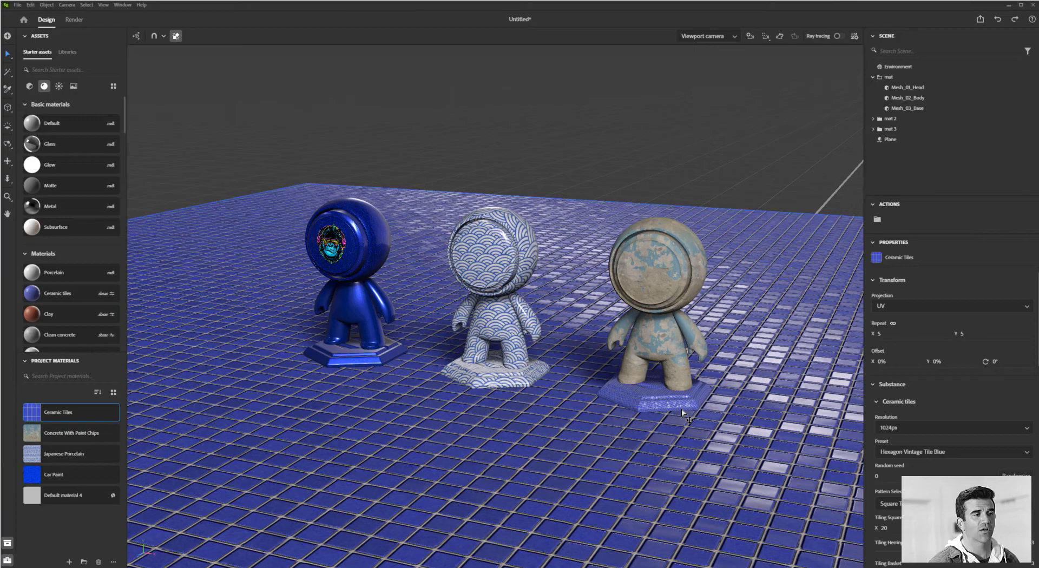
{"action": "right_click_drag", "start_coordinate": [625, 421], "coordinate": [546, 433]}
{"action": "left_click", "coordinate": [928, 455]}
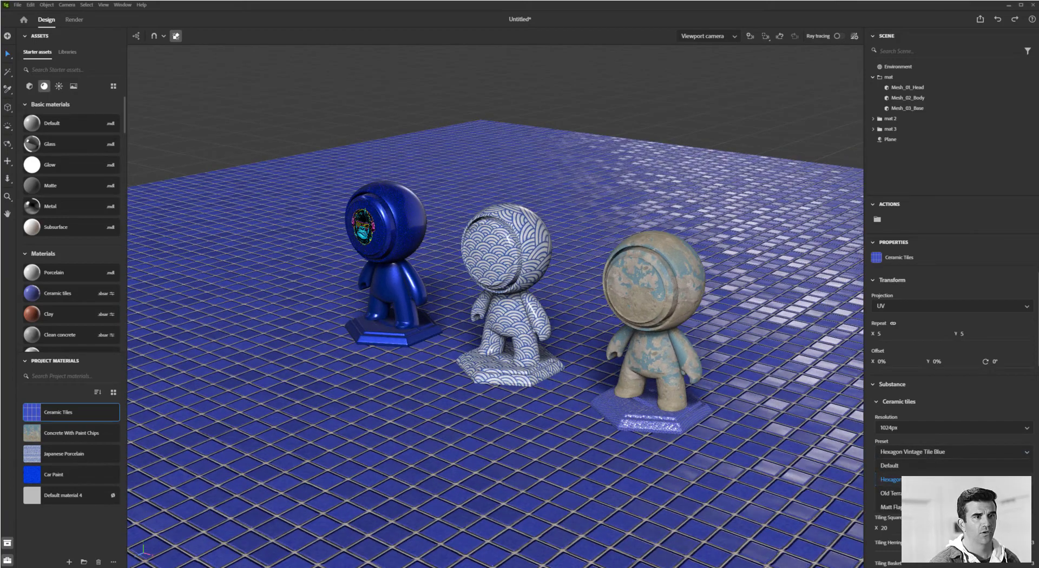
{"action": "left_click", "coordinate": [920, 493]}
{"action": "left_click", "coordinate": [922, 456]}
{"action": "left_click", "coordinate": [920, 475]}
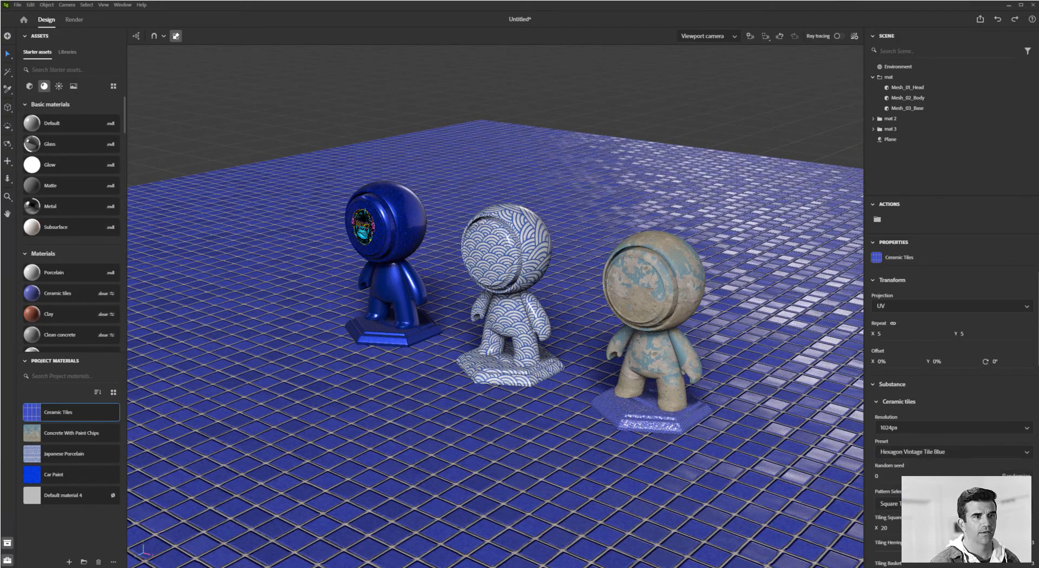
{"action": "left_click_drag", "start_coordinate": [788, 464], "coordinate": [760, 446], "text": "alt"}
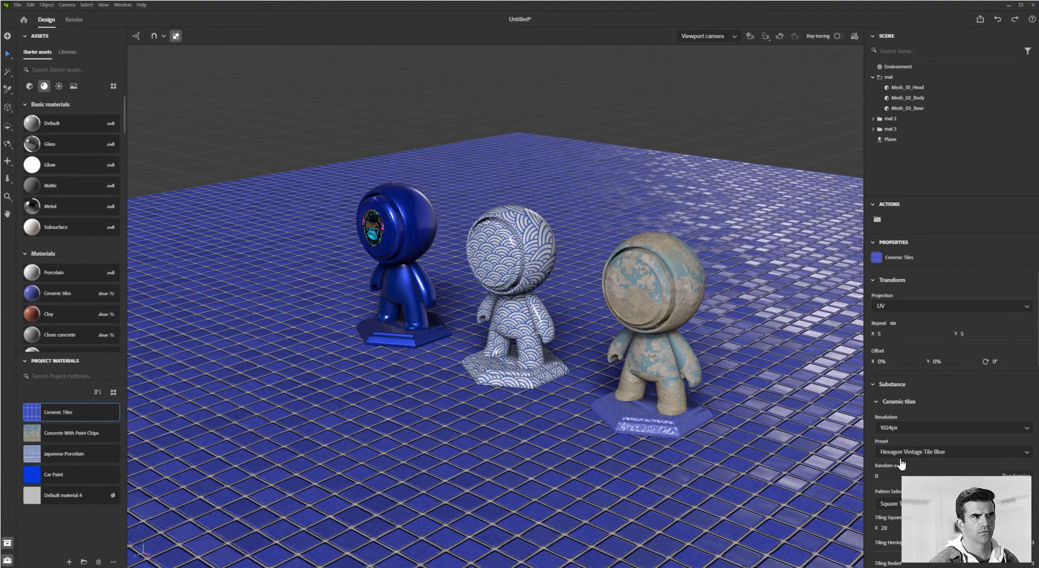
Step: Try the flagstone and terracotta presets on the ground plane's Ceramic Tiles material, and settle on Hexagon Vintage Tile Blue
{"action": "left_click", "coordinate": [791, 457]}
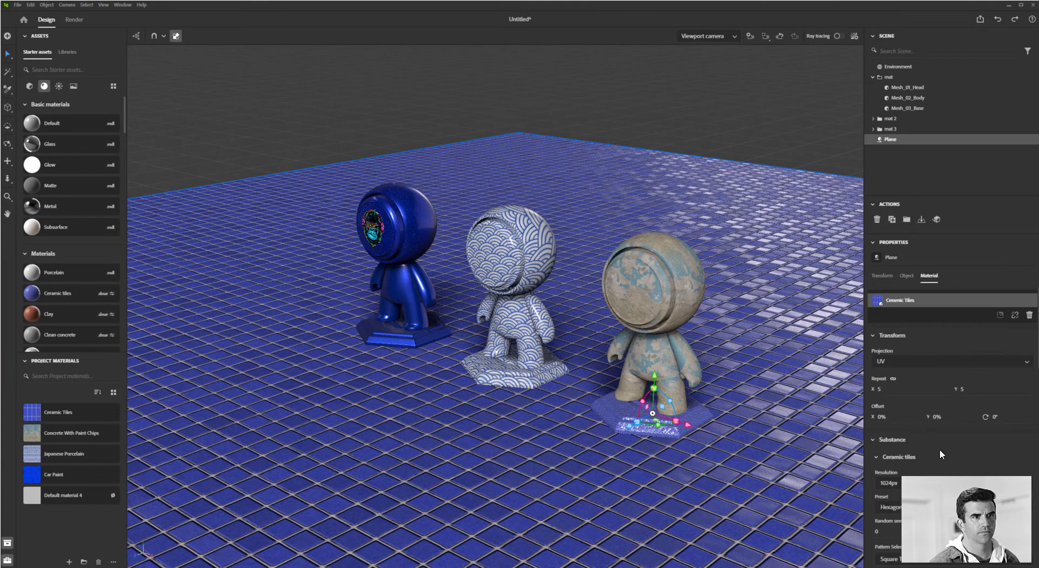
{"action": "left_click", "coordinate": [942, 508]}
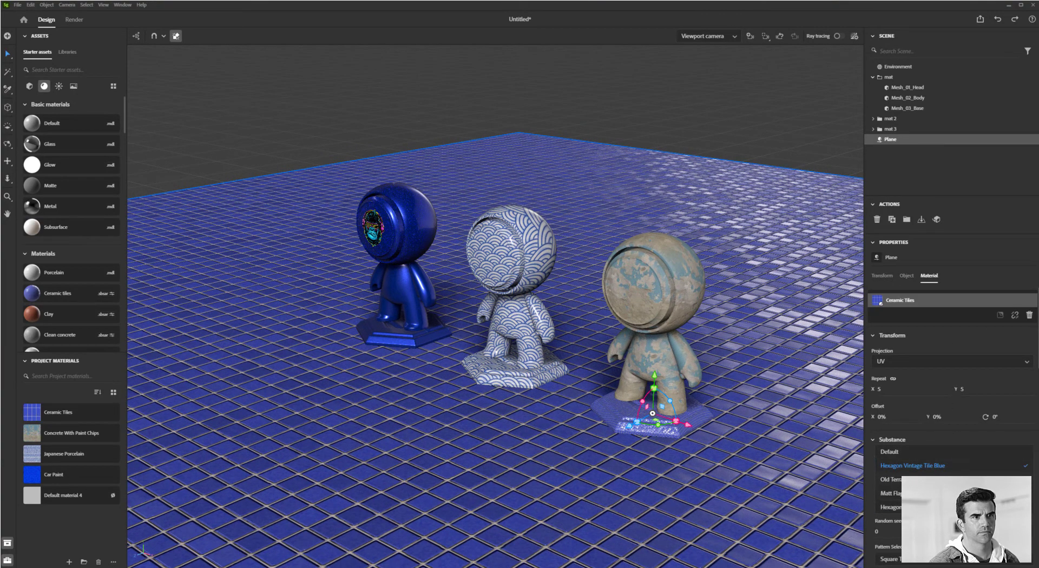
{"action": "left_click", "coordinate": [926, 494]}
{"action": "left_click", "coordinate": [926, 507]}
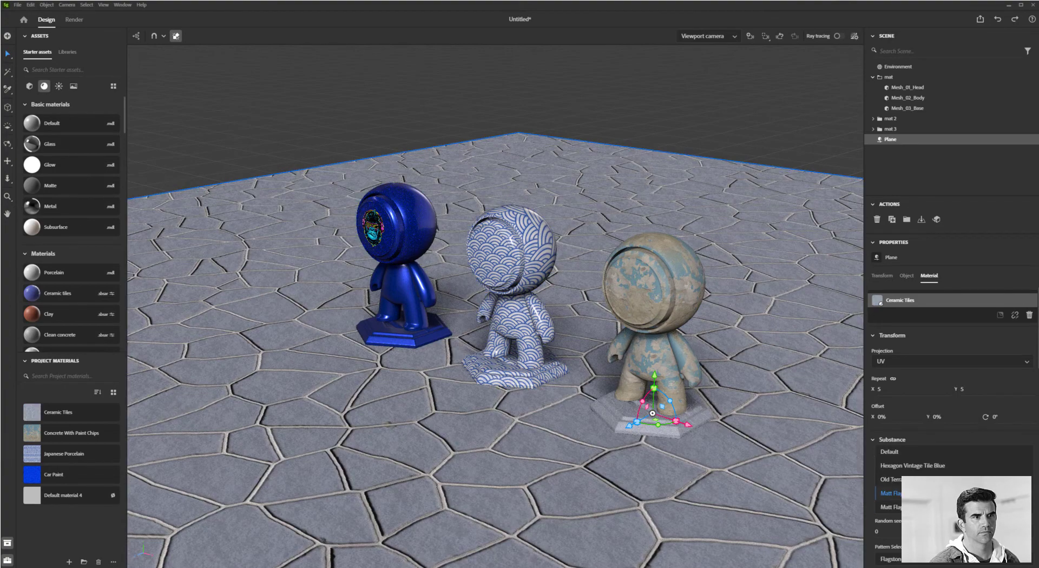
{"action": "left_click", "coordinate": [922, 479]}
{"action": "left_click", "coordinate": [887, 507]}
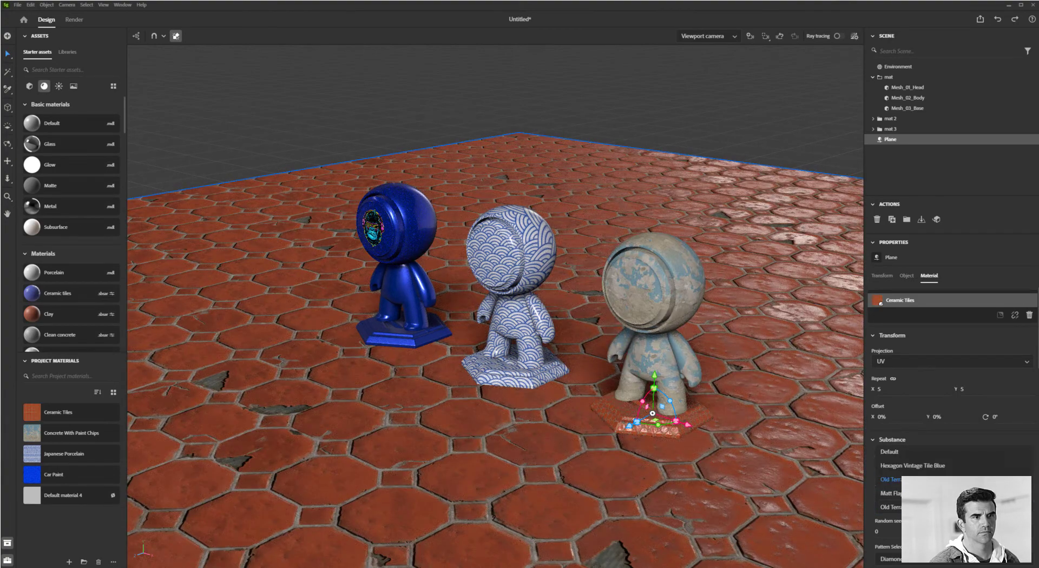
{"action": "left_click", "coordinate": [921, 467]}
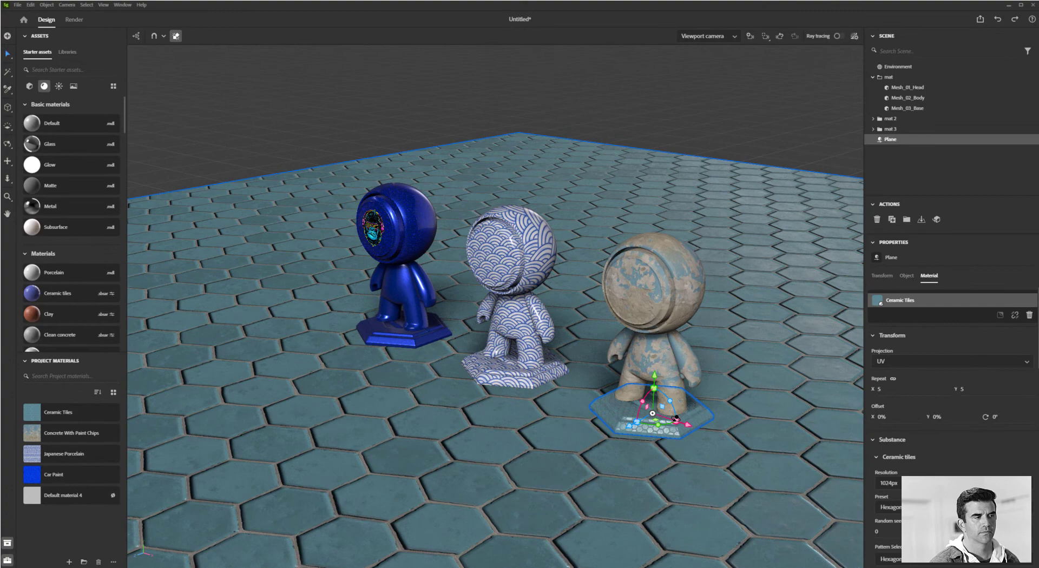
Step: Increase the tile damage amount in the Damage settings of the ground plane's Ceramic Tiles material
{"action": "right_click_drag", "start_coordinate": [671, 398], "coordinate": [714, 402]}
{"action": "scroll", "coordinate": [784, 357], "scroll_direction": "down", "scroll_amount": 3}
{"action": "scroll", "coordinate": [714, 402], "scroll_direction": "up", "scroll_amount": 4}
{"action": "left_click_drag", "start_coordinate": [712, 402], "coordinate": [675, 378]}
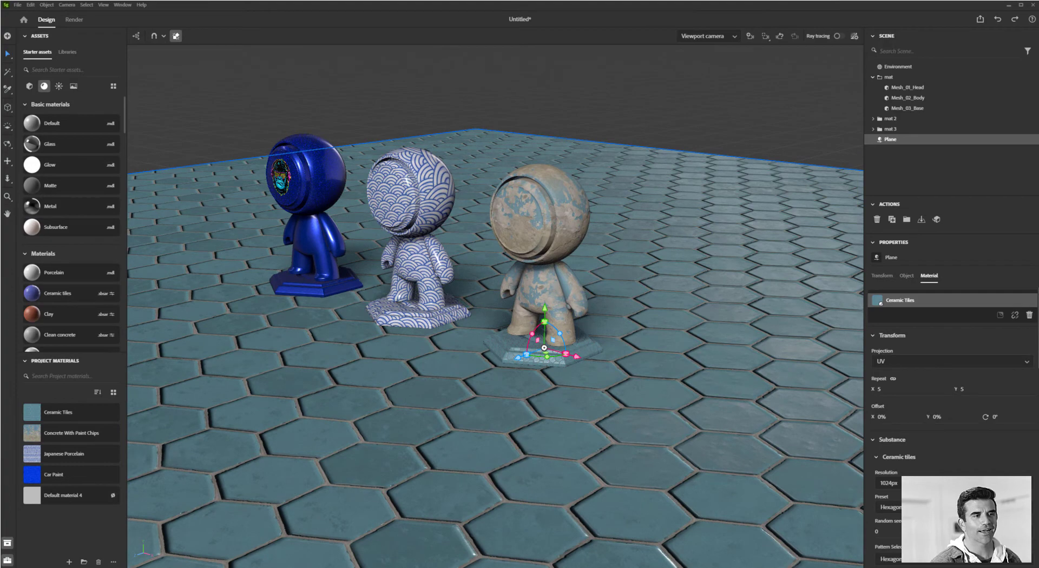
{"action": "scroll", "coordinate": [952, 379], "scroll_direction": "down", "scroll_amount": 10}
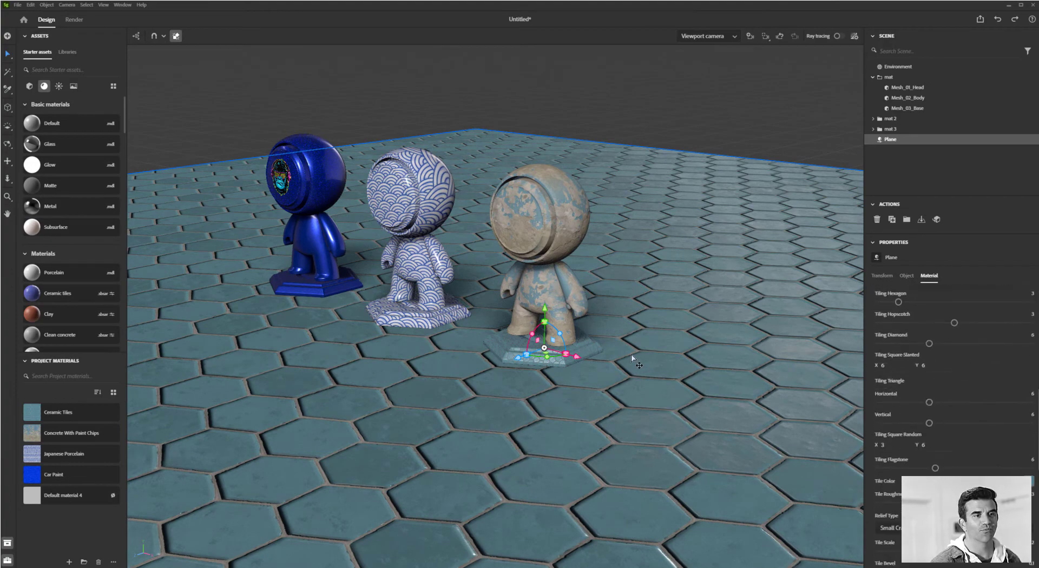
{"action": "scroll", "coordinate": [706, 392], "scroll_direction": "down", "scroll_amount": 5}
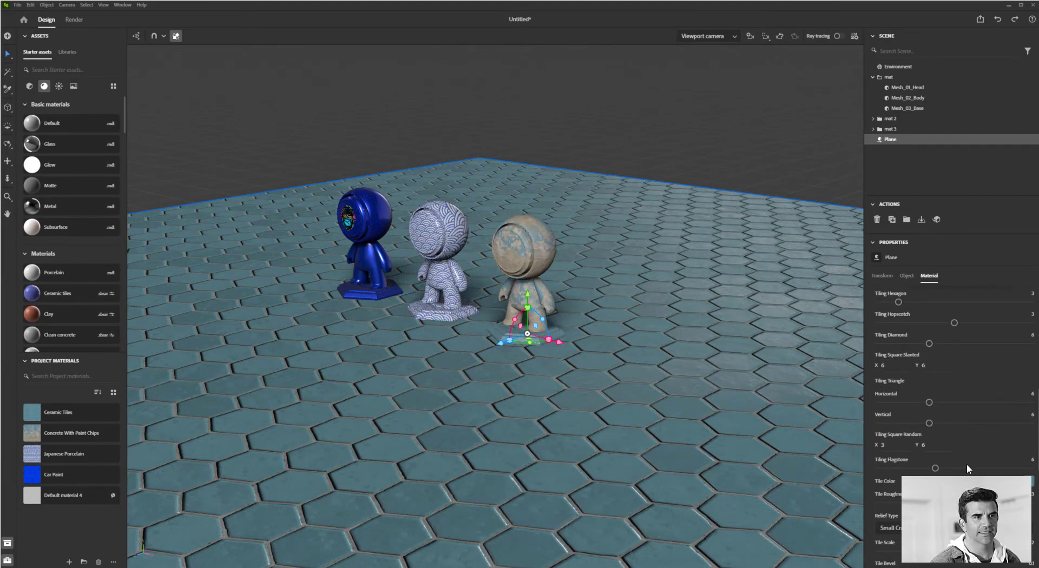
{"action": "scroll", "coordinate": [966, 462], "scroll_direction": "down", "scroll_amount": 5}
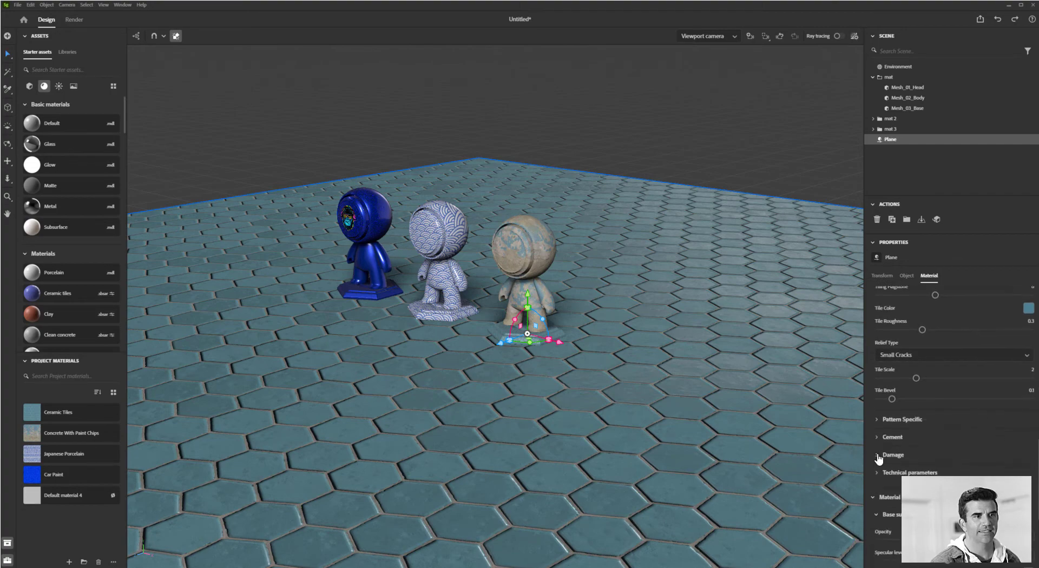
{"action": "left_click", "coordinate": [877, 456]}
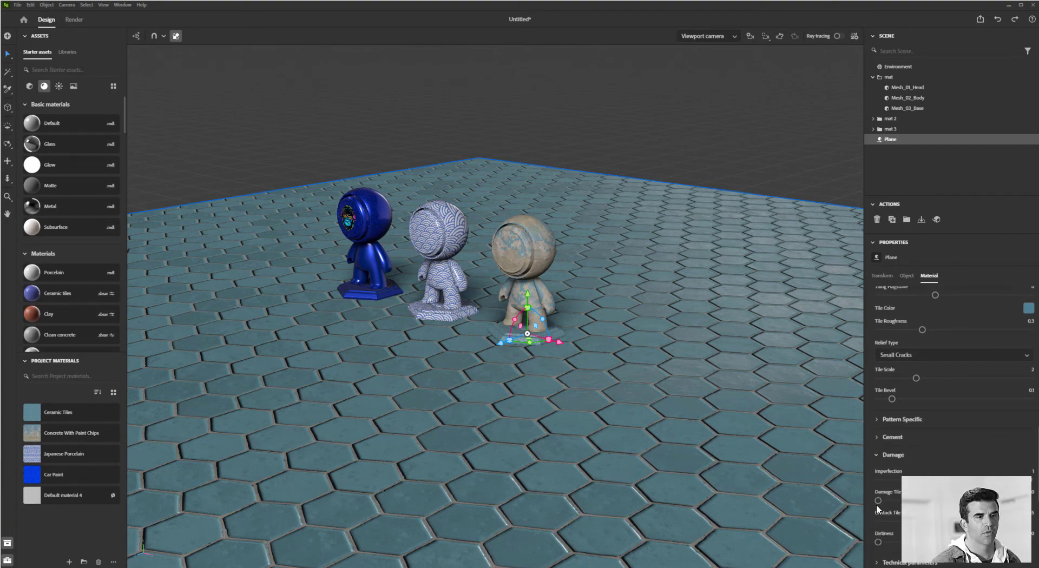
{"action": "left_click_drag", "start_coordinate": [878, 500], "coordinate": [915, 500]}
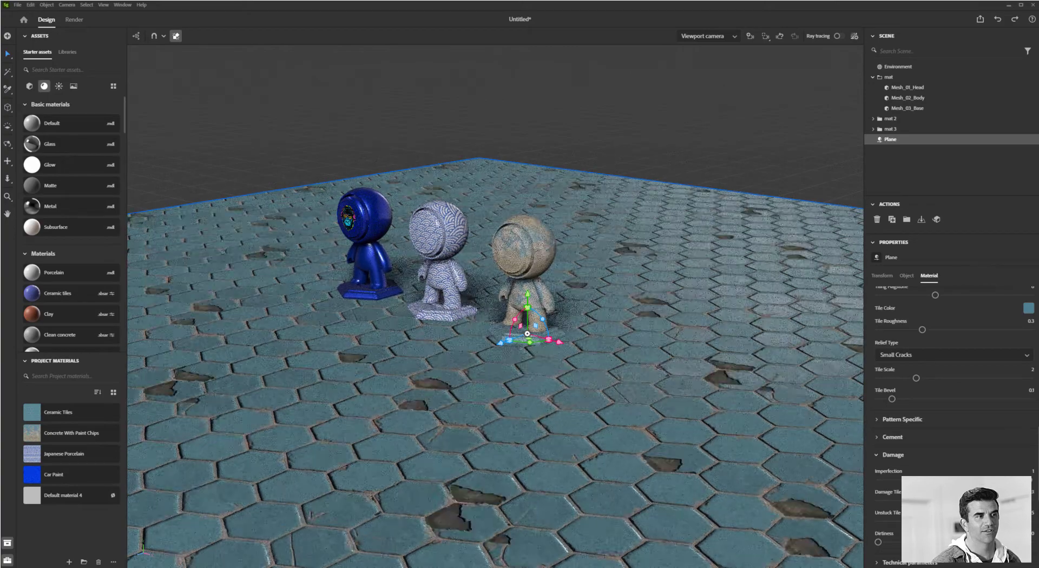
Step: Set Unstuck Tile and Dirtiness to 1 in the Ceramic Tiles material's Damage settings
{"action": "mouse_move", "coordinate": [1035, 505]}
{"action": "left_mouse_down"}
{"action": "mouse_move", "coordinate": [920, 501]}
{"action": "mouse_move", "coordinate": [985, 521]}
{"action": "mouse_move", "coordinate": [1033, 521]}
{"action": "left_mouse_up"}
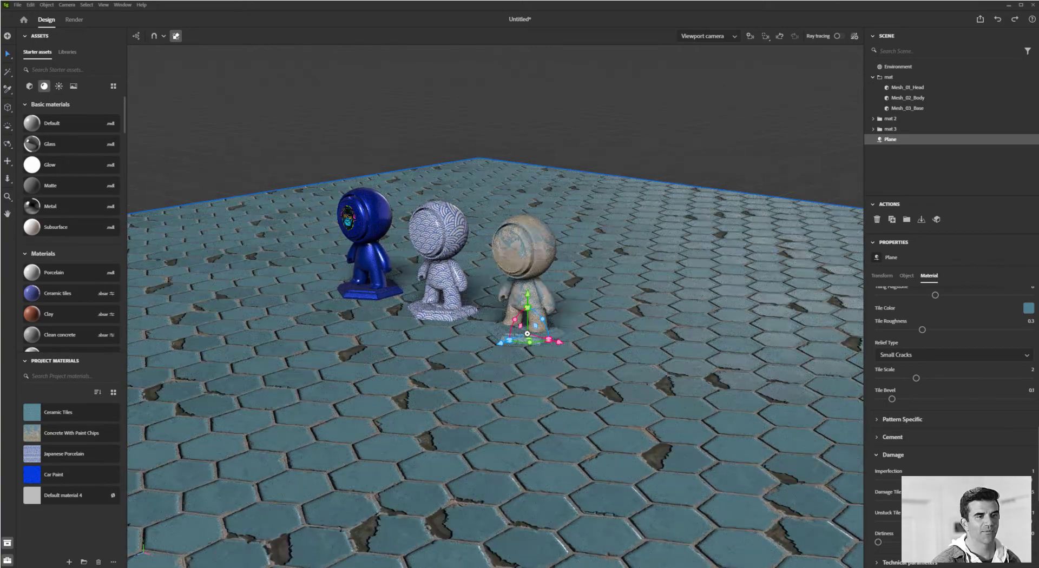
{"action": "left_click_drag", "start_coordinate": [878, 543], "coordinate": [1037, 534]}
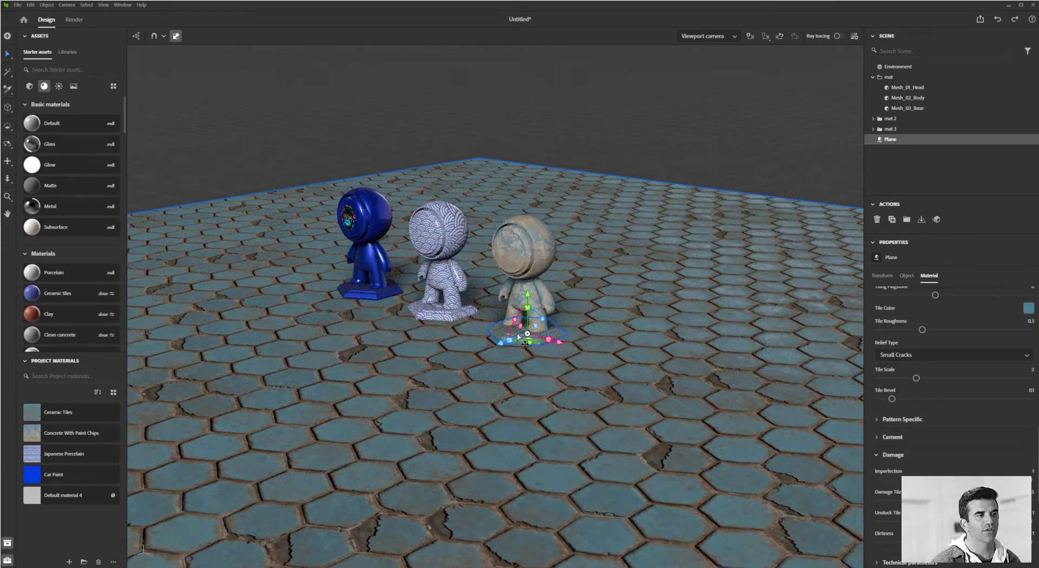
Step: Apply the Concrete With Paint Chips project material to the base of the weathered concrete figure
{"action": "scroll", "coordinate": [533, 336], "scroll_direction": "up", "scroll_amount": 6}
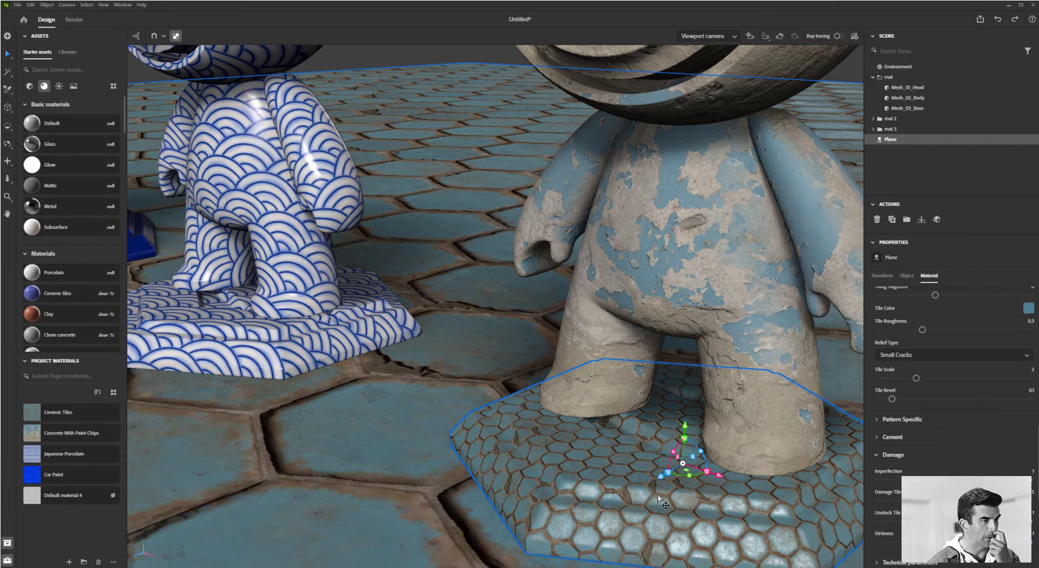
{"action": "scroll", "coordinate": [428, 339], "scroll_direction": "down", "scroll_amount": 5}
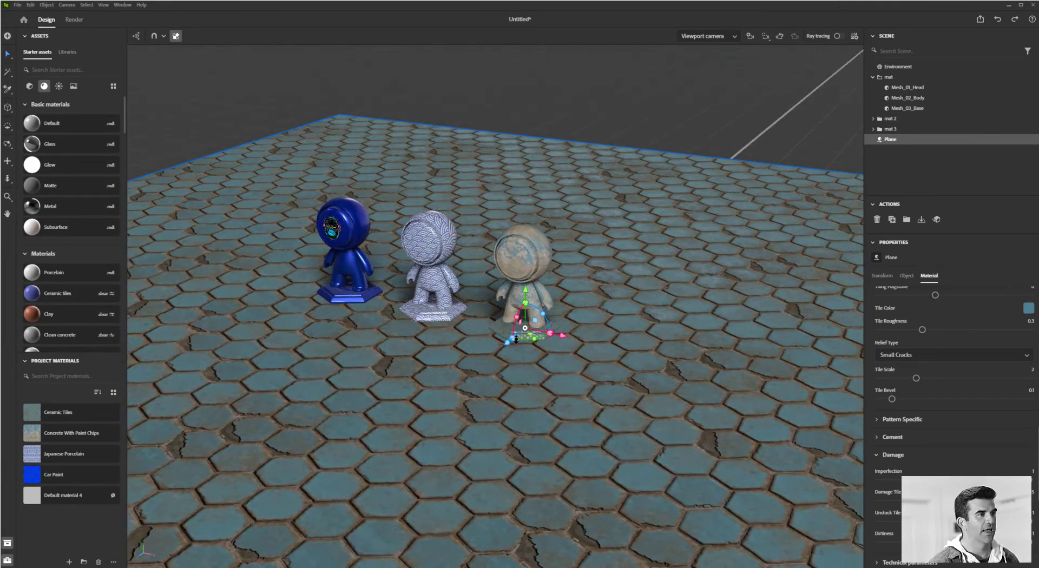
{"action": "scroll", "coordinate": [516, 339], "scroll_direction": "up", "scroll_amount": 4}
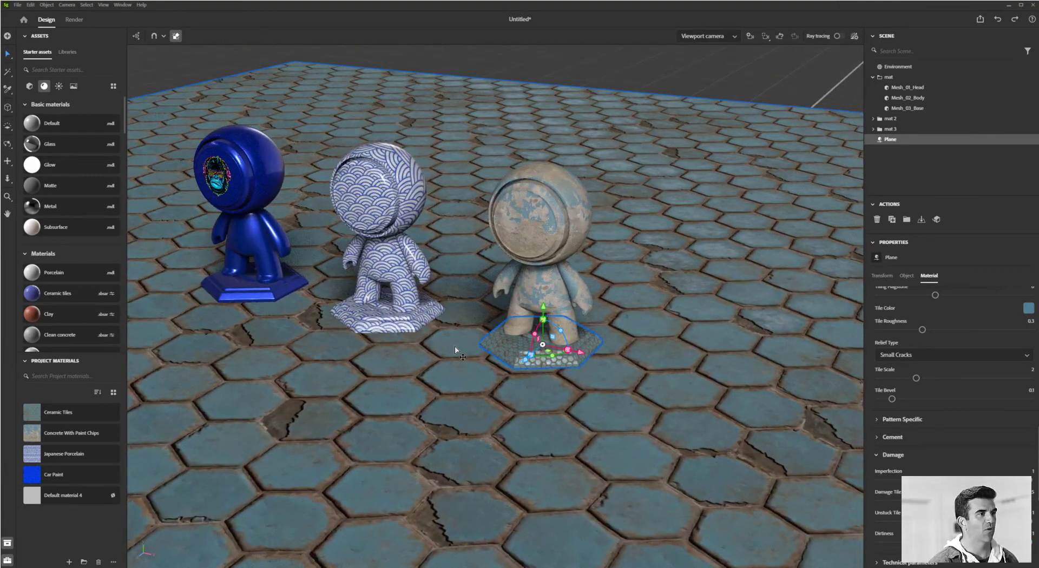
{"action": "mouse_move", "coordinate": [72, 419]}
{"action": "left_mouse_down"}
{"action": "mouse_move", "coordinate": [237, 361]}
{"action": "mouse_move", "coordinate": [512, 347]}
{"action": "mouse_move", "coordinate": [74, 421]}
{"action": "mouse_move", "coordinate": [530, 357]}
{"action": "left_mouse_up"}
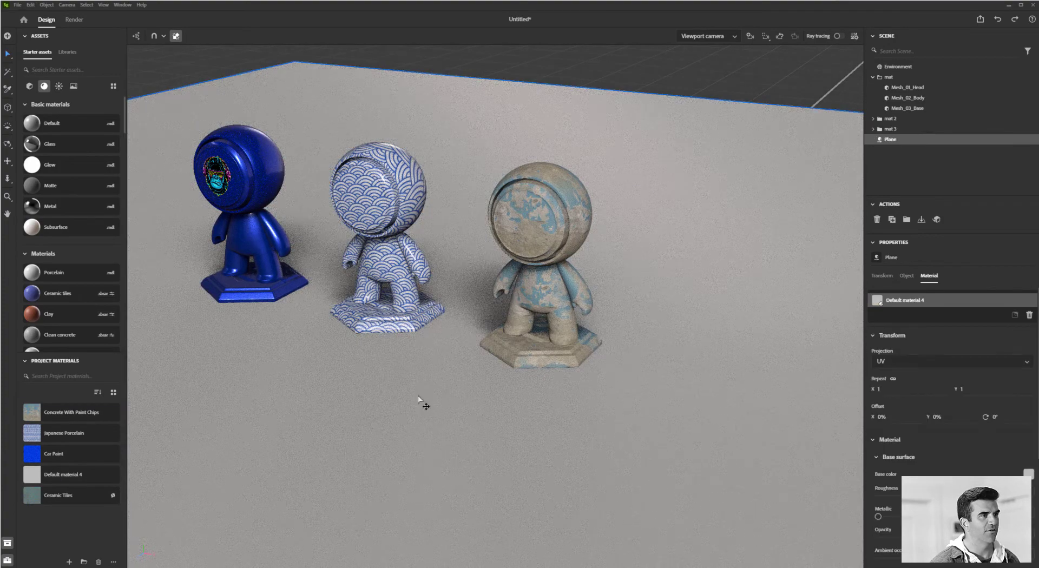
Step: Apply Default material 4 from the project materials to the ground plane, and select the scene's environment
{"action": "right_click_drag", "start_coordinate": [417, 395], "coordinate": [428, 330]}
{"action": "middle_click_drag", "start_coordinate": [427, 357], "coordinate": [468, 395]}
{"action": "scroll", "coordinate": [475, 375], "scroll_direction": "up", "scroll_amount": 2}
{"action": "scroll", "coordinate": [475, 375], "scroll_direction": "down", "scroll_amount": 5}
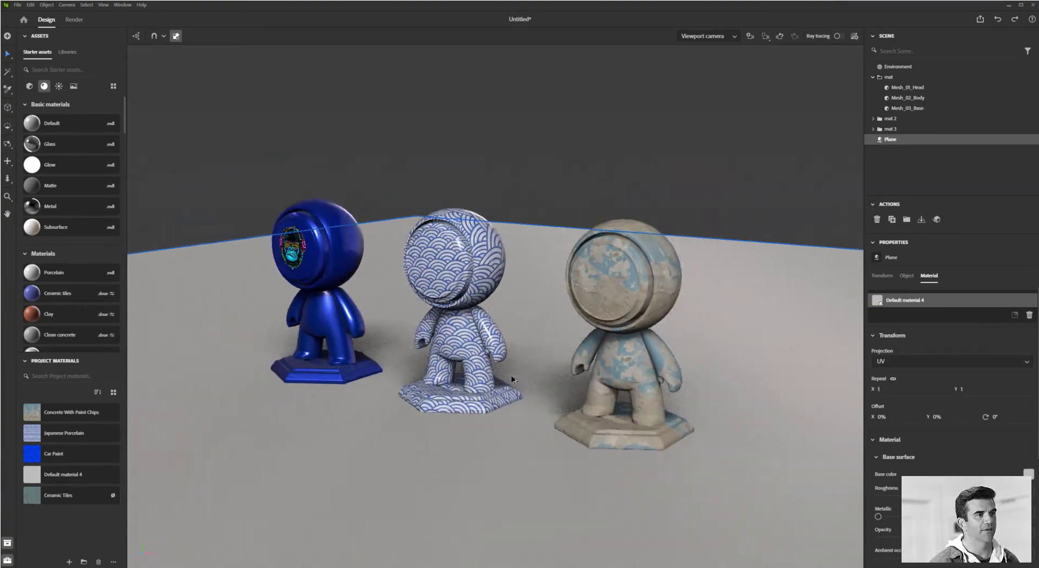
{"action": "scroll", "coordinate": [475, 375], "scroll_direction": "up", "scroll_amount": 1}
{"action": "left_click", "coordinate": [608, 159]}
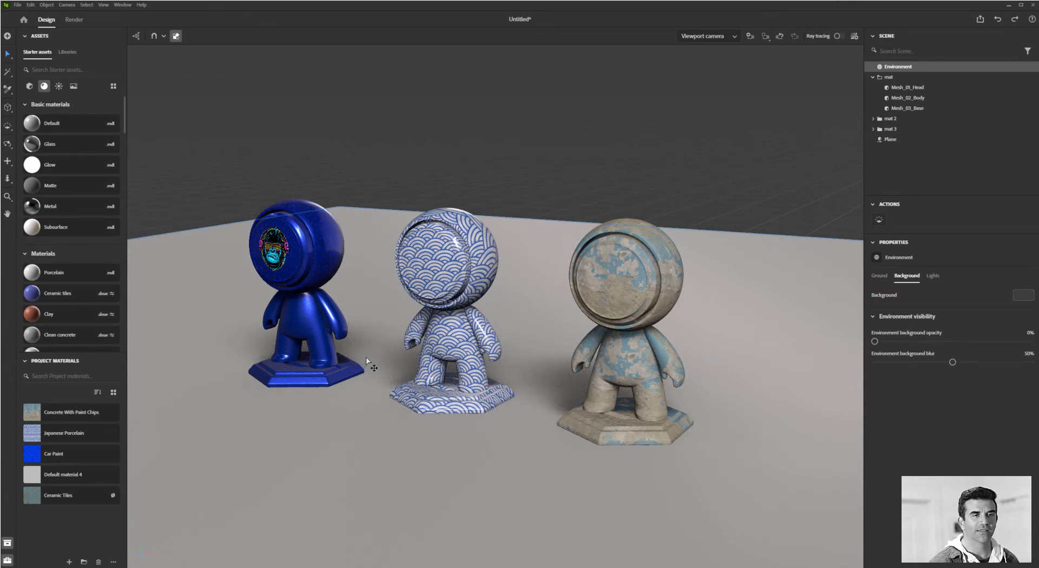